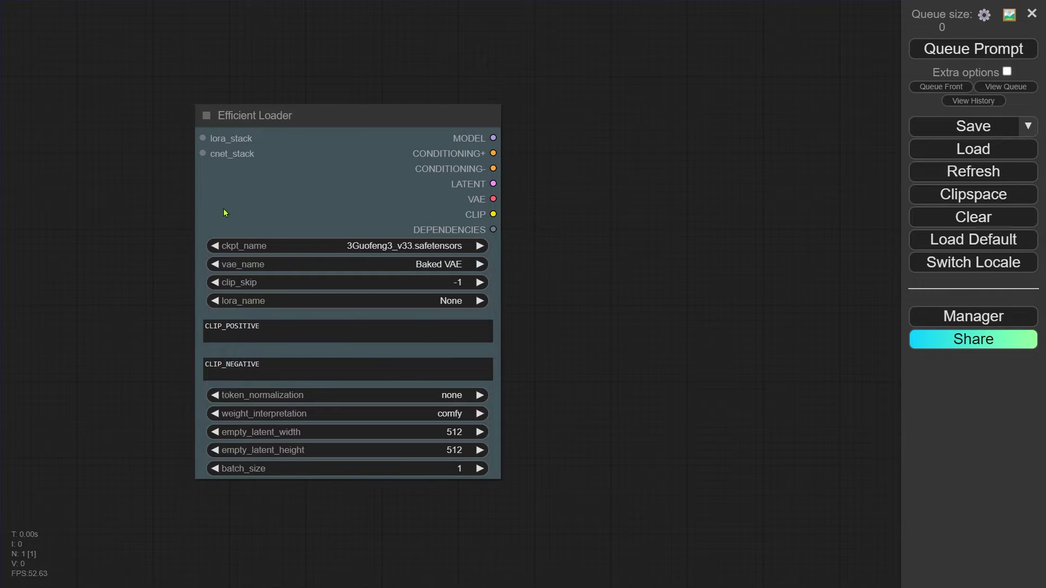
Step: Move the Efficient Loader node up and to the left on the canvas
{"action": "left_click_drag", "start_coordinate": [284, 126], "coordinate": [188, 97]}
Step: Add a KSampler (Efficient) node beside the loader via the 'efficient' node search
{"action": "left_click", "coordinate": [500, 88]}
{"action": "double_click", "coordinate": [500, 89]}
{"action": "type", "text": "efficient"}
{"action": "left_click", "coordinate": [537, 125]}
{"action": "left_click_drag", "start_coordinate": [547, 76], "coordinate": [540, 91]}
Step: Wire the loader's MODEL, positive/negative CONDITIONING, LATENT and VAE outputs into the sampler
{"action": "left_click_drag", "start_coordinate": [400, 109], "coordinate": [497, 111]}
{"action": "left_click_drag", "start_coordinate": [400, 125], "coordinate": [498, 126]}
{"action": "left_click_drag", "start_coordinate": [400, 140], "coordinate": [498, 141]}
{"action": "left_click_drag", "start_coordinate": [400, 155], "coordinate": [499, 157]}
{"action": "left_click_drag", "start_coordinate": [398, 172], "coordinate": [498, 170]}
Step: Switch the loader's checkpoint to realisticVisionV20_v20
{"action": "left_click", "coordinate": [312, 217]}
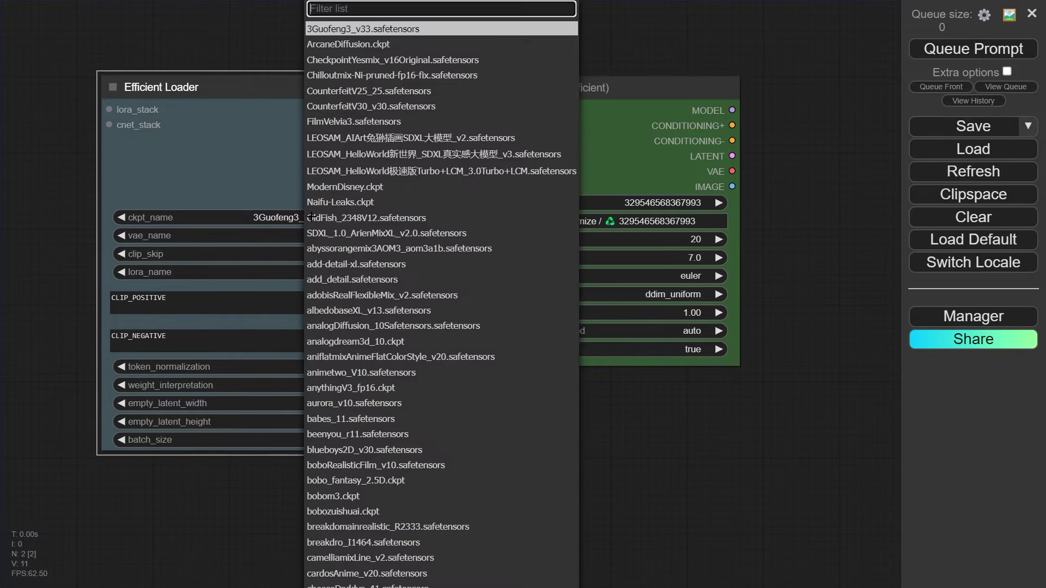
{"action": "type", "text": "reali"}
{"action": "left_click", "coordinate": [400, 331]}
Step: Enter the positive prompt '1girl, headshot, best quality, highres, perfect lighting', paste a negative prompt, and queue a test
{"action": "left_click_drag", "start_coordinate": [168, 298], "coordinate": [101, 290]}
{"action": "type", "text": "1girl, headshot, best quality, highres, perfect lighting"}
{"action": "double_click", "coordinate": [178, 341]}
{"action": "key", "text": "ctrl+v"}
{"action": "left_click", "coordinate": [974, 52]}
Step: Shift the KSampler node further right and reframe the canvas around the nodes
{"action": "scroll", "coordinate": [799, 98], "scroll_direction": "down", "scroll_amount": 3}
{"action": "left_click_drag", "start_coordinate": [495, 95], "coordinate": [670, 90]}
{"action": "mouse_move", "coordinate": [513, 392]}
{"action": "left_mouse_down"}
{"action": "mouse_move", "coordinate": [434, 368]}
{"action": "mouse_move", "coordinate": [500, 387]}
{"action": "left_mouse_up"}
Step: Attach an XY Plot node to the sampler's script input and link its dependencies to the loader
{"action": "left_click_drag", "start_coordinate": [567, 150], "coordinate": [484, 229]}
{"action": "left_click", "coordinate": [498, 294]}
{"action": "left_click_drag", "start_coordinate": [562, 206], "coordinate": [450, 207]}
{"action": "left_click_drag", "start_coordinate": [375, 227], "coordinate": [324, 161]}
{"action": "left_click_drag", "start_coordinate": [376, 237], "coordinate": [327, 358]}
Step: Add an XY Input: LoRA Plot node on the XY Plot's X input, placed lower left
{"action": "left_click", "coordinate": [345, 374]}
{"action": "type", "text": "lora"}
{"action": "left_click", "coordinate": [427, 430]}
{"action": "left_click_drag", "start_coordinate": [457, 368], "coordinate": [272, 372]}
{"action": "left_click", "coordinate": [272, 372]}
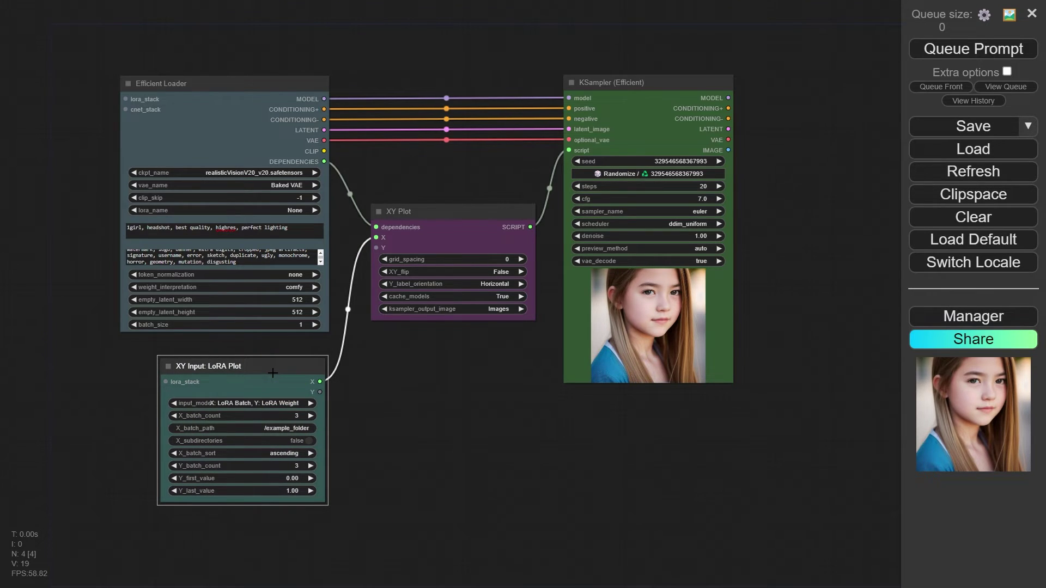
Step: Set the LoRA Plot's X_batch_count to 10 and make the browser full screen
{"action": "left_click", "coordinate": [294, 417]}
{"action": "type", "text": "1"}
{"action": "key", "text": "Return"}
{"action": "left_click", "coordinate": [372, 427]}
{"action": "key", "text": "F11"}
Step: Paste the LoRA folder path into X_batch_path and check its full value
{"action": "left_click", "coordinate": [245, 428]}
{"action": "key", "text": "ctrl+v"}
{"action": "key", "text": "Return"}
{"action": "left_click", "coordinate": [292, 428]}
{"action": "mouse_move", "coordinate": [479, 426]}
{"action": "left_mouse_down"}
{"action": "mouse_move", "coordinate": [495, 427]}
{"action": "mouse_move", "coordinate": [484, 434]}
{"action": "left_mouse_up"}
{"action": "left_click", "coordinate": [515, 426]}
Step: Set Y_batch_count to 5 and Y_first_value to 0.8
{"action": "left_click", "coordinate": [295, 465]}
{"action": "key", "text": "Return"}
{"action": "left_click", "coordinate": [296, 479]}
{"action": "type", "text": "0."}
{"action": "type", "text": "8"}
{"action": "key", "text": "Return"}
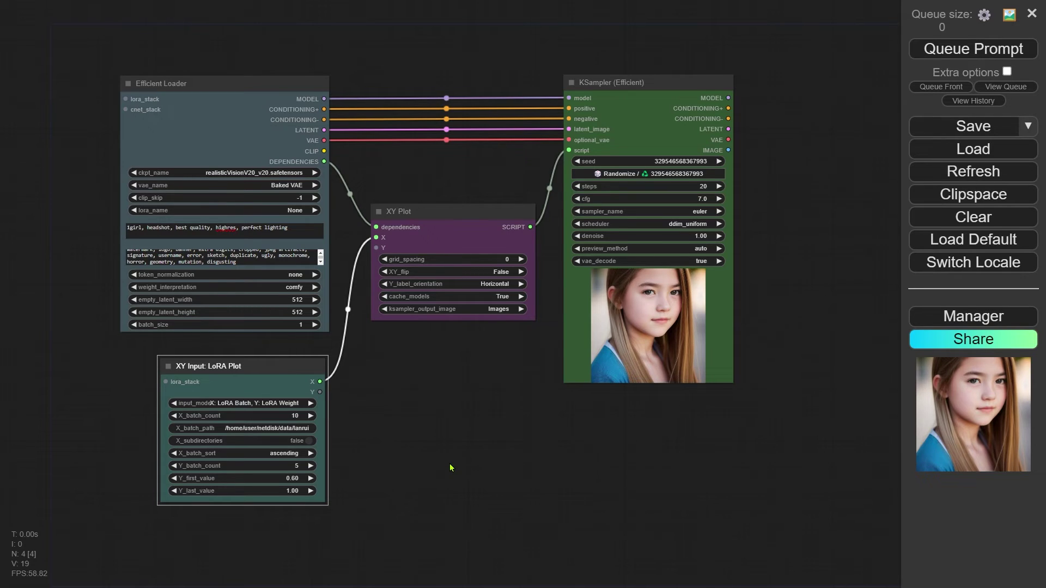